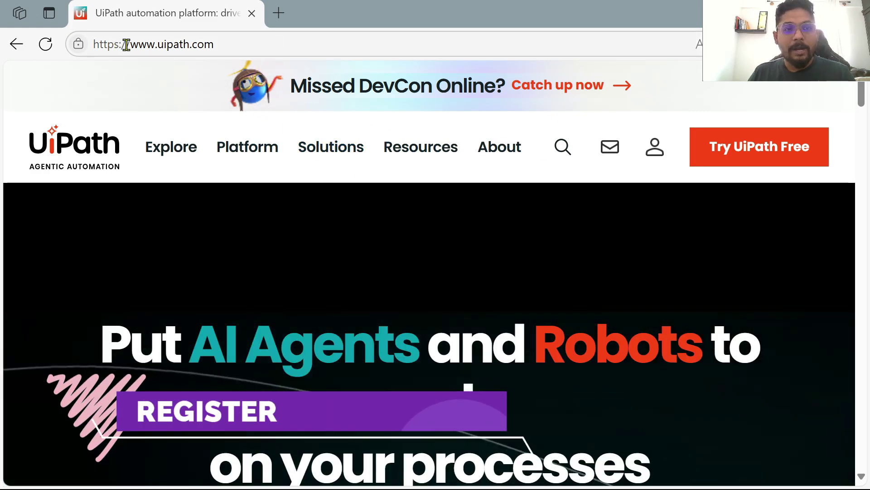
# Start the free UiPath trial registration from the UiPath home page and choose to create a new organization.
pyautogui.moveTo(141, 44); pyautogui.dragTo(231, 47)
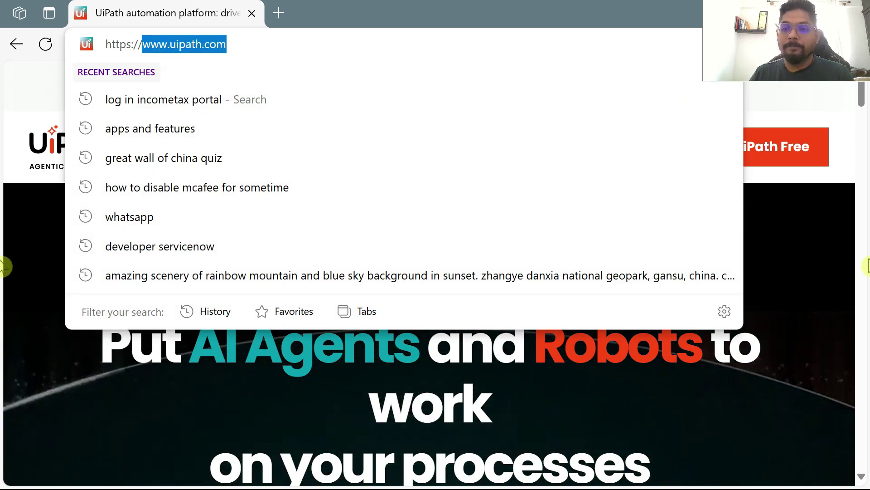
pyautogui.click(848, 247)
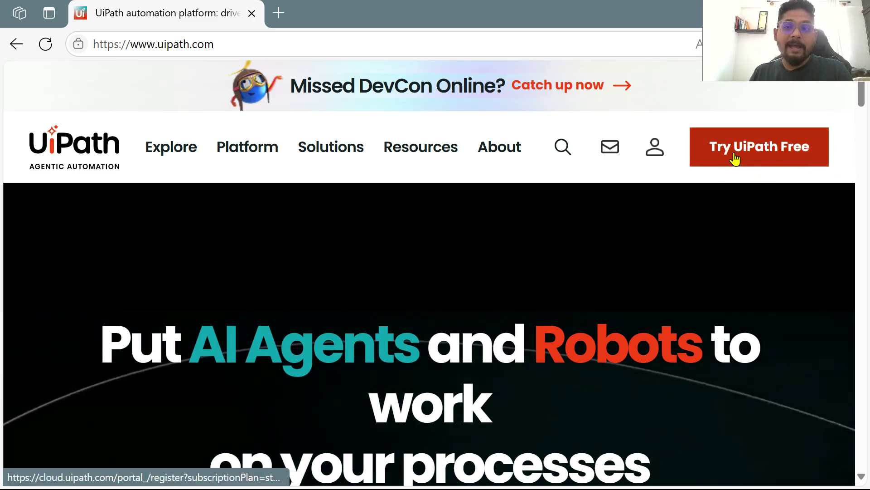
pyautogui.click(768, 157)
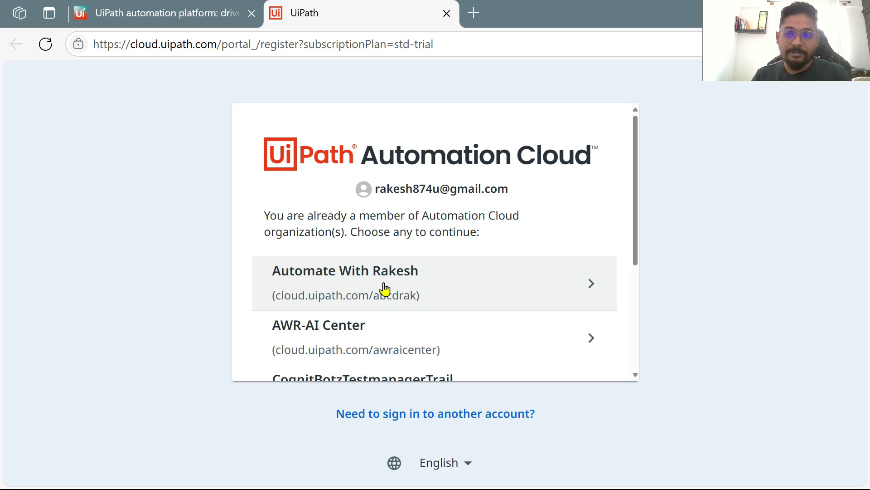
pyautogui.scroll(-4, 430, 279)
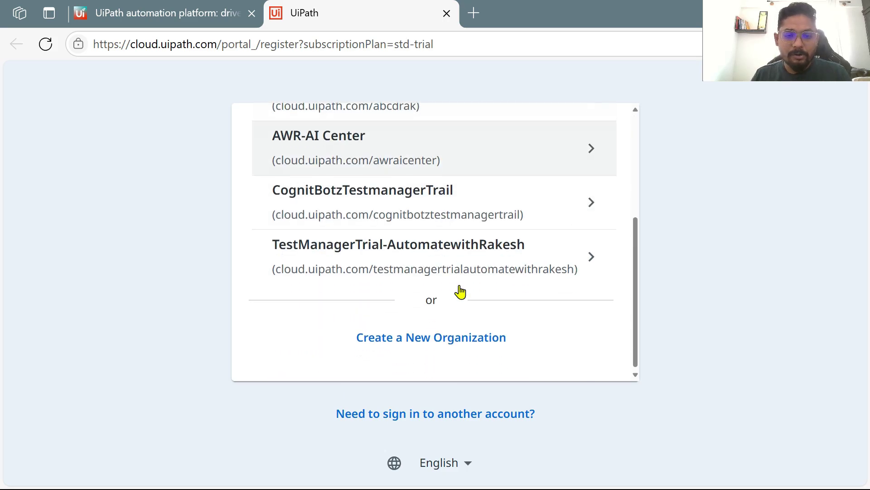
pyautogui.click(403, 340)
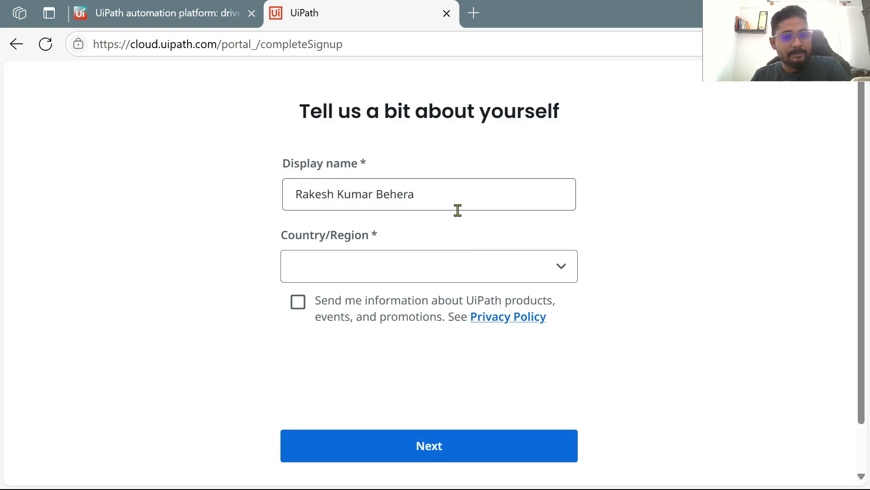
# Set the country to India and the state to Karnataka in the sign-up details, and continue to the organization setup.
pyautogui.moveTo(302, 196); pyautogui.dragTo(439, 195)
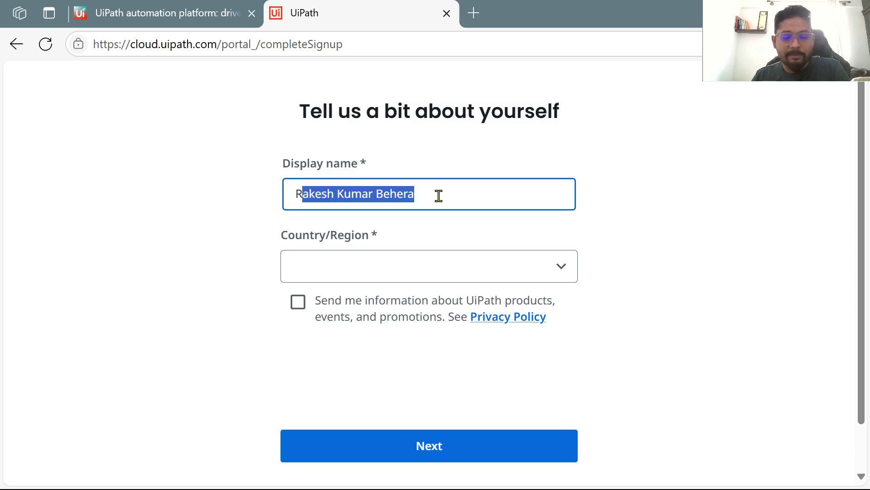
pyautogui.click(528, 275)
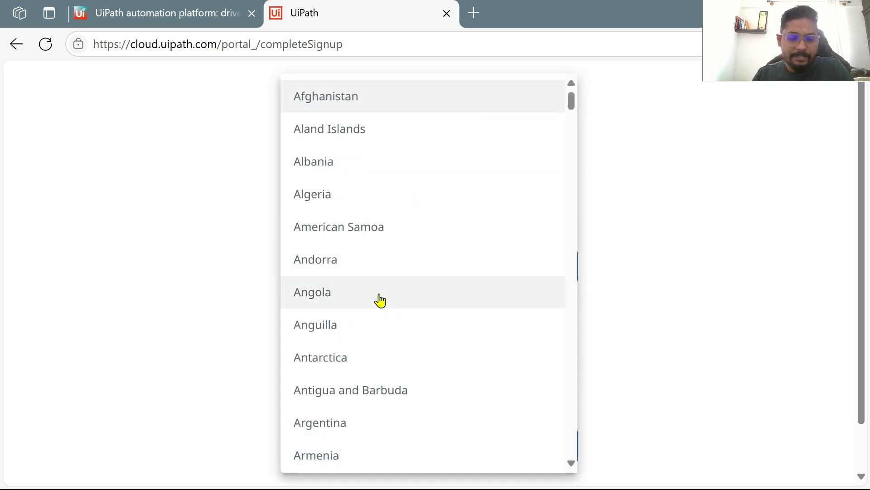
pyautogui.press('i')
pyautogui.press('n')
pyautogui.click(328, 317)
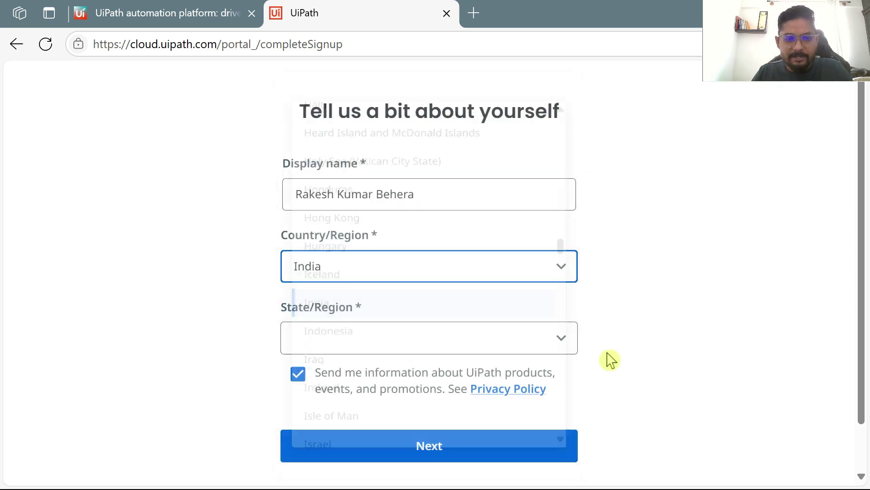
pyautogui.click(451, 346)
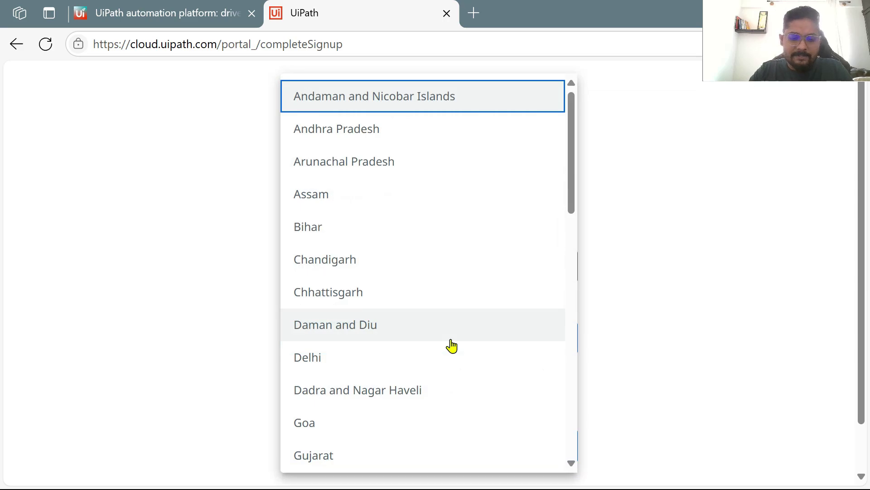
pyautogui.press('k')
pyautogui.click(414, 276)
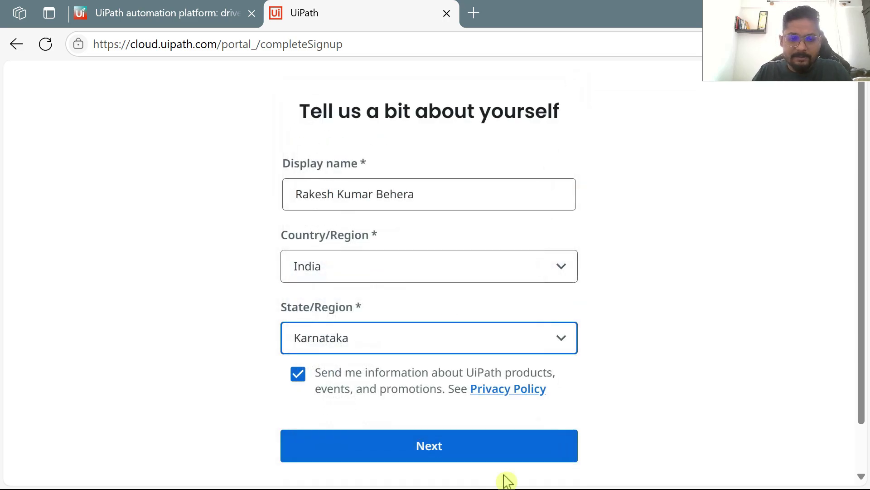
pyautogui.click(461, 454)
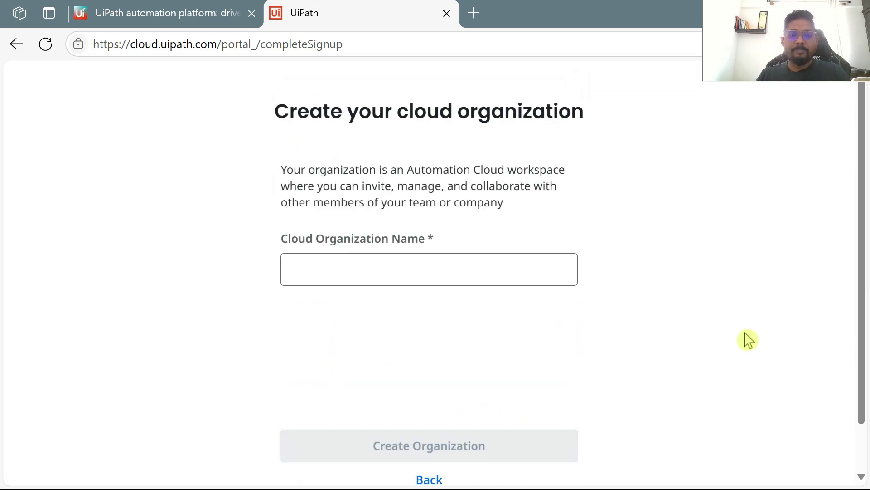
pyautogui.click(363, 269)
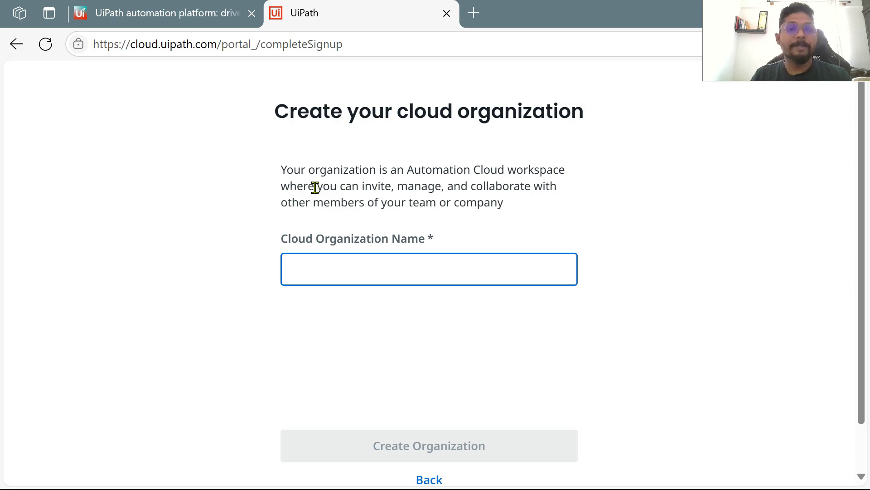
pyautogui.moveTo(330, 189); pyautogui.dragTo(534, 219)
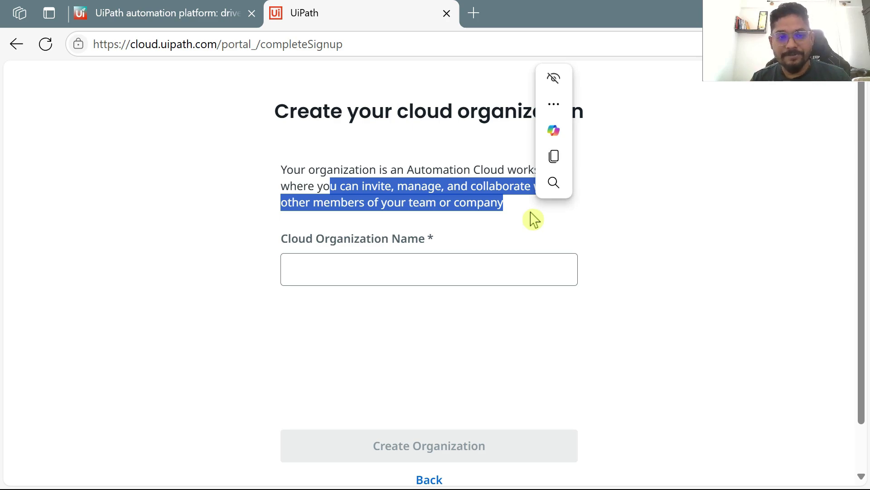
pyautogui.click(312, 272)
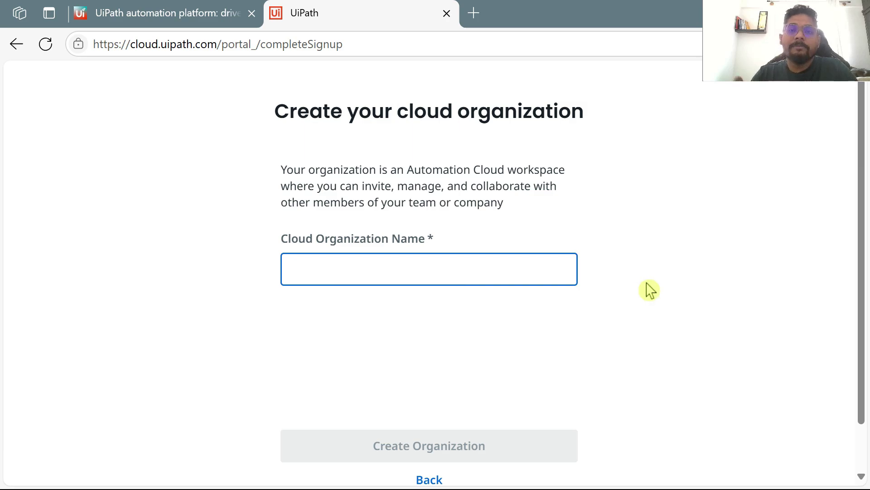
pyautogui.write('Automate')
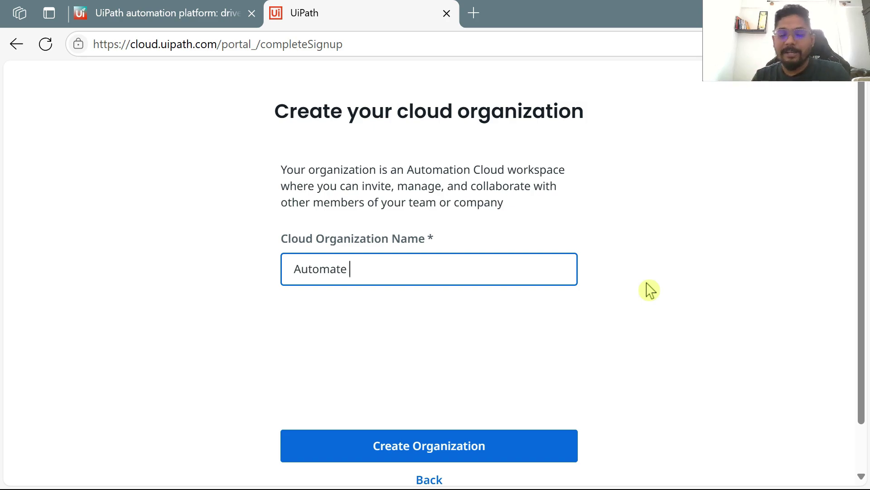
pyautogui.press('BackSpace')
pyautogui.press('BackSpace')
pyautogui.press('BackSpace')
pyautogui.press('BackSpace')
pyautogui.press('BackSpace')
pyautogui.press('BackSpace')
pyautogui.press('BackSpace')
pyautogui.press('BackSpace')
pyautogui.press('BackSpace')
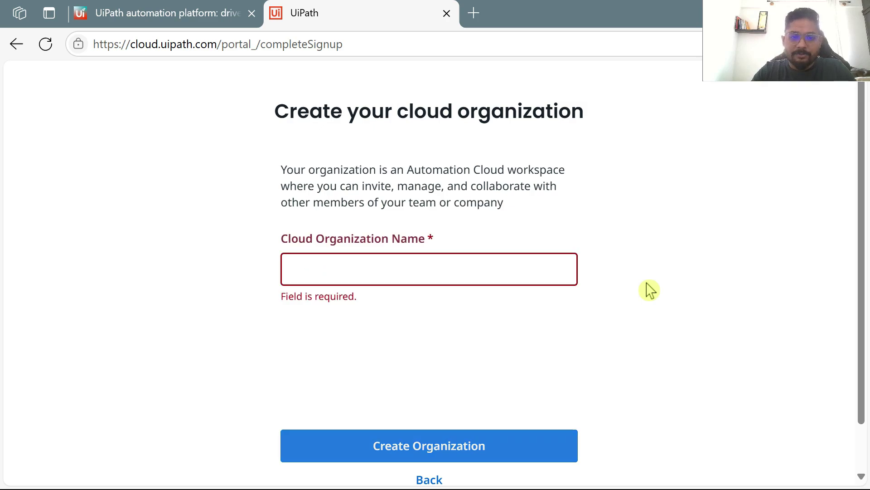
# Enter a cloud organization name made of the owner's first name followed directly by the word "Organization".
pyautogui.write('RakeshOrgani')
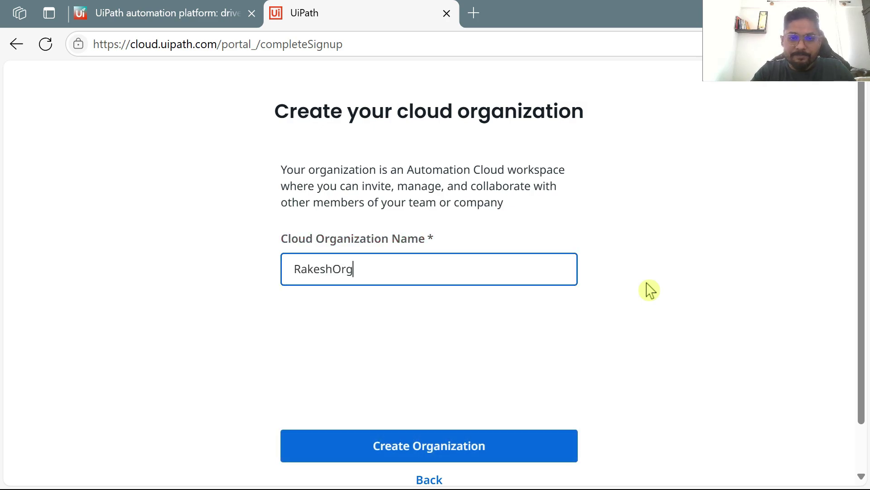
pyautogui.write('zation')
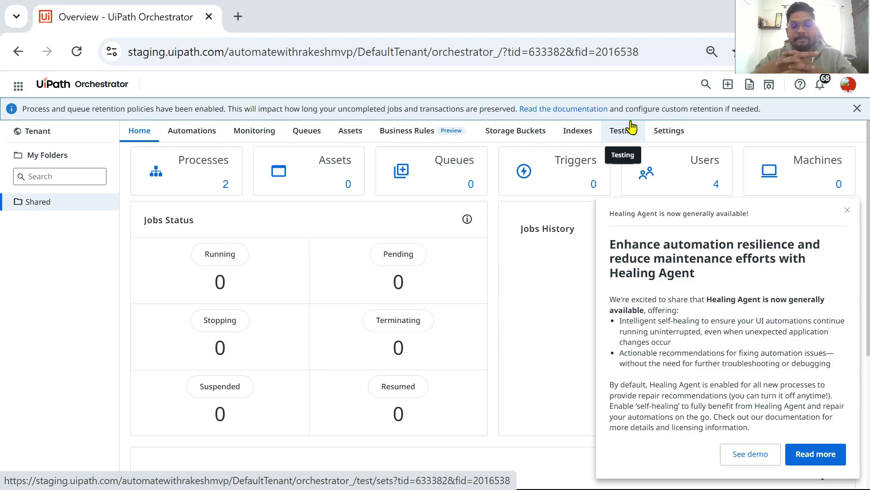
# Go from the Orchestrator overview to the Automation Cloud home page.
pyautogui.click(18, 85)
pyautogui.click(46, 149)
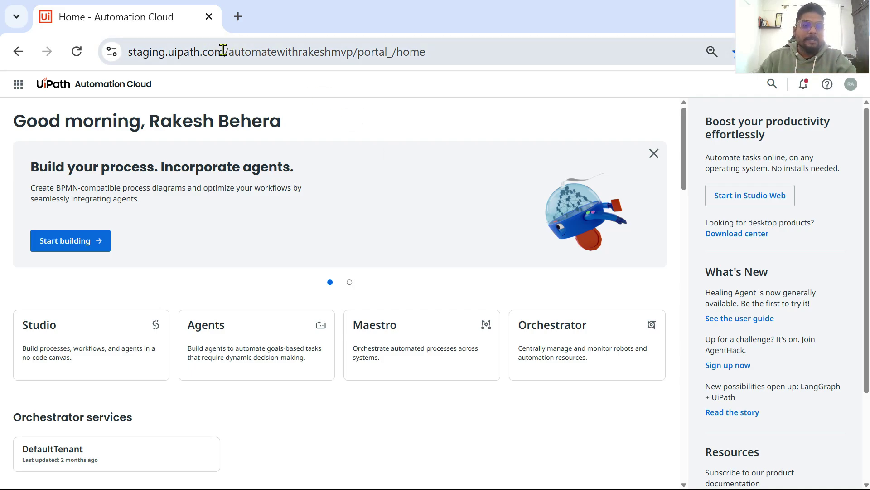
pyautogui.moveTo(226, 50); pyautogui.dragTo(117, 55)
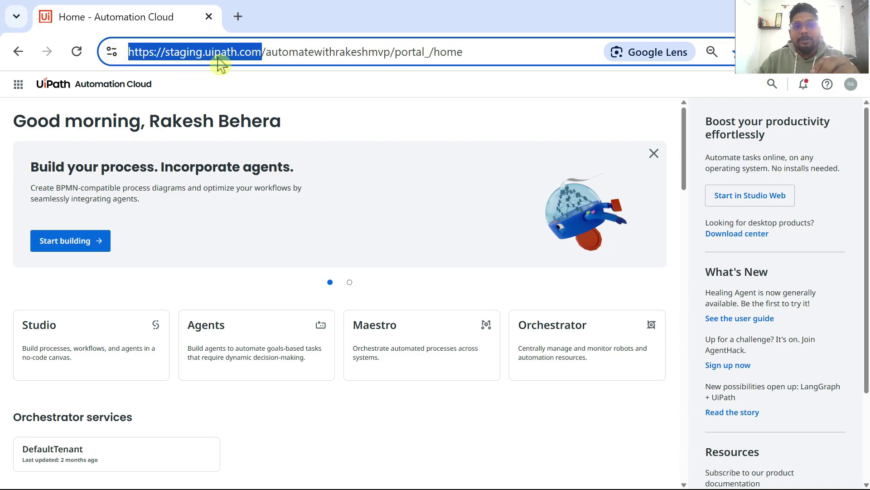
pyautogui.click(473, 131)
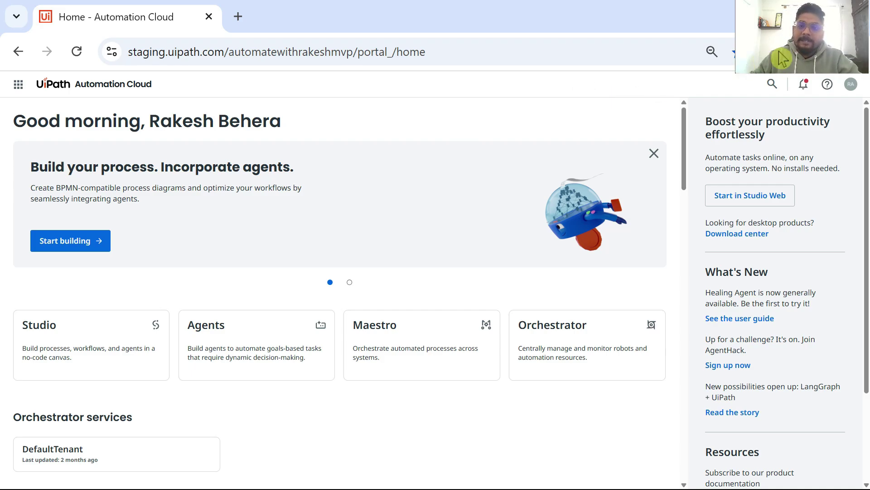
pyautogui.click(19, 87)
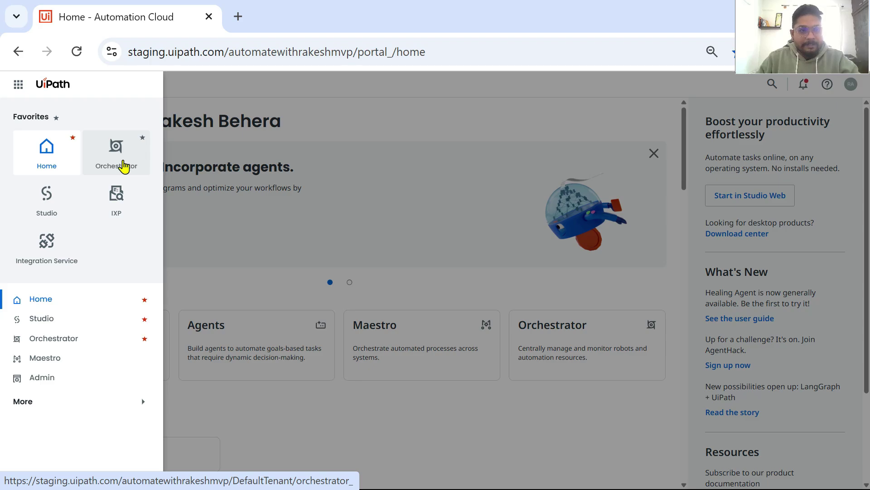
pyautogui.click(52, 161)
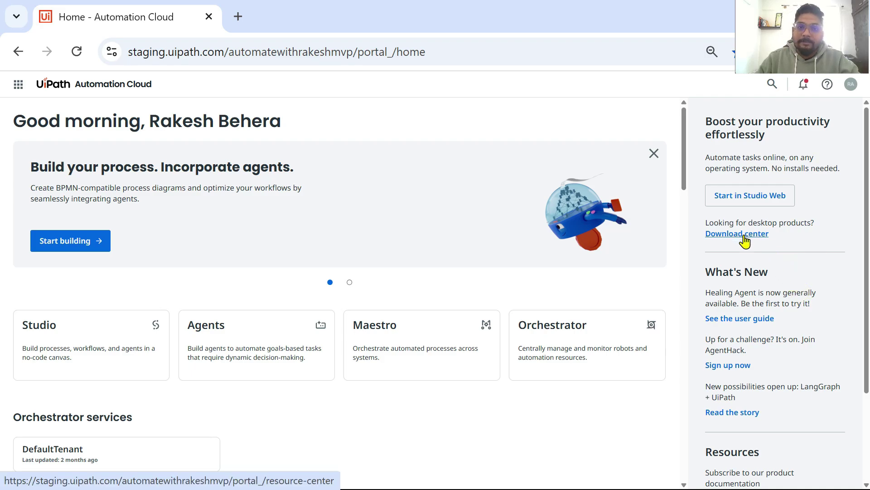
# Open the Downloads page of the Automation Cloud resource center from the help resources.
pyautogui.click(828, 85)
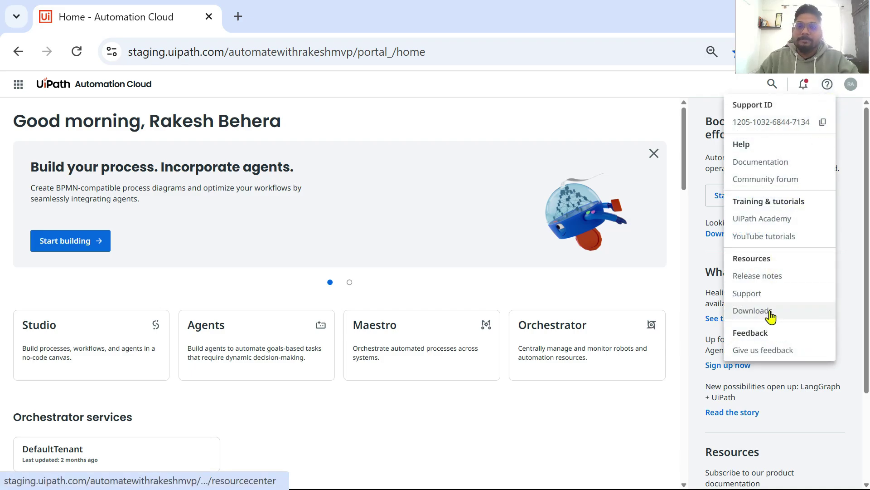
pyautogui.click(633, 93)
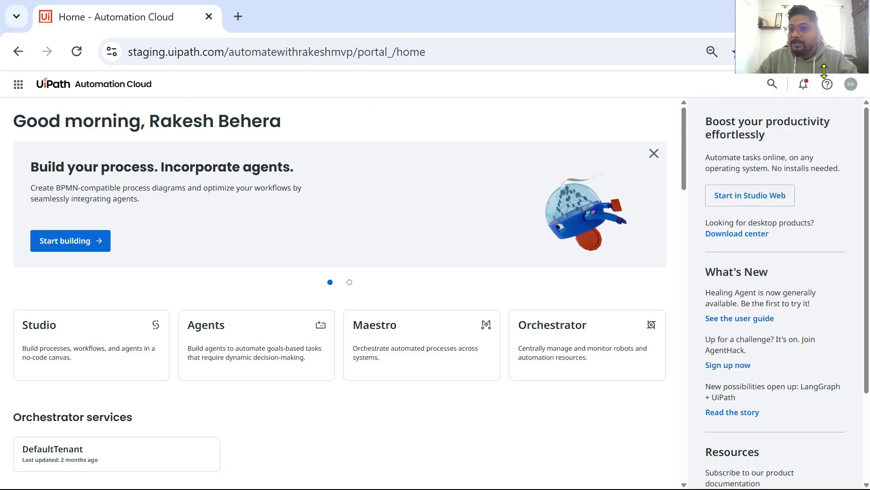
pyautogui.click(827, 90)
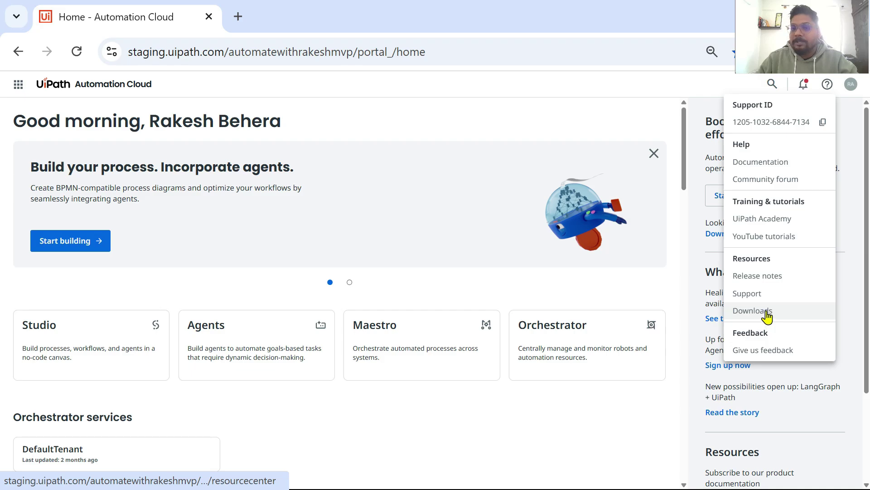
pyautogui.click(763, 317)
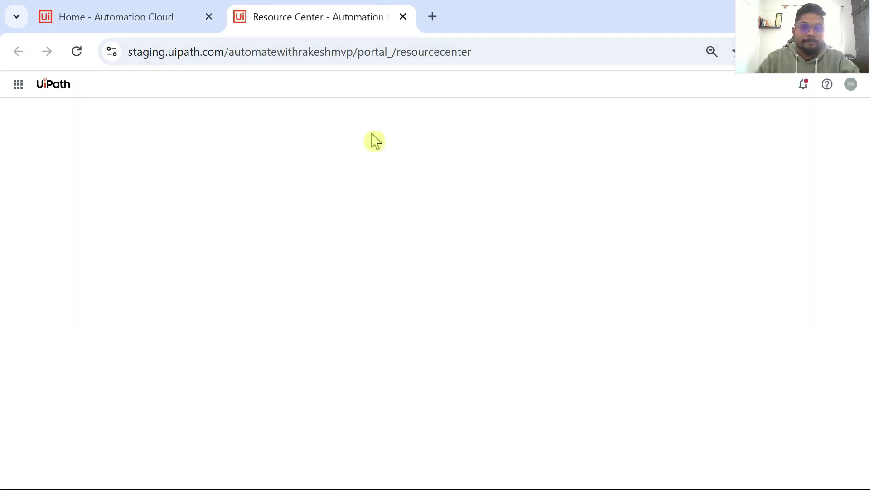
# Examine the LTS and STS download options for Studio, Assistant and Robot, including their versions and descriptions.
pyautogui.moveTo(491, 52); pyautogui.dragTo(395, 51)
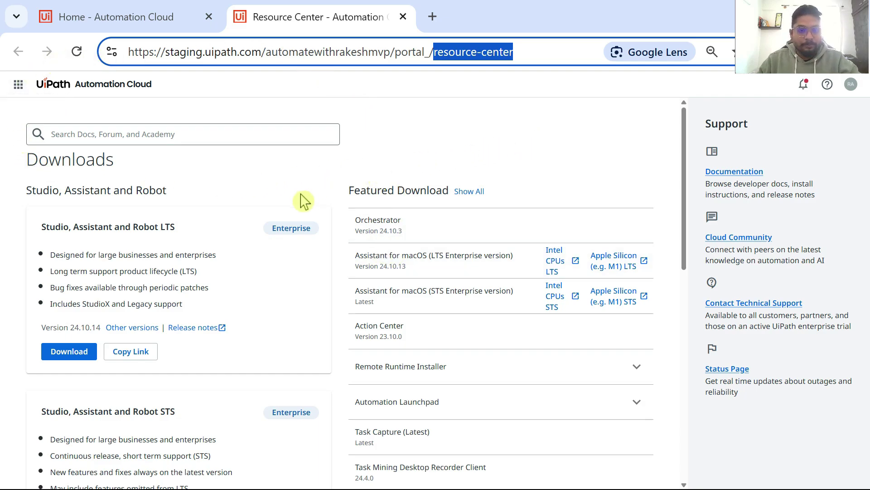
pyautogui.scroll(-2, 200, 211)
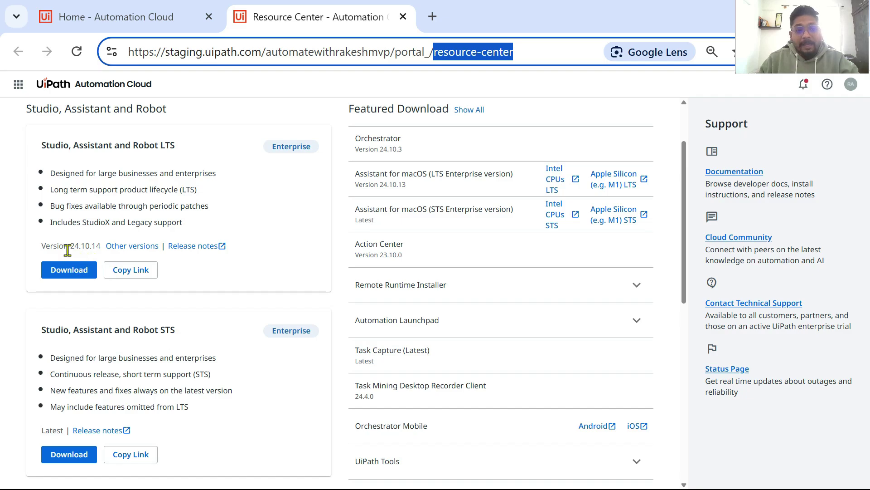
pyautogui.moveTo(71, 247); pyautogui.dragTo(99, 247)
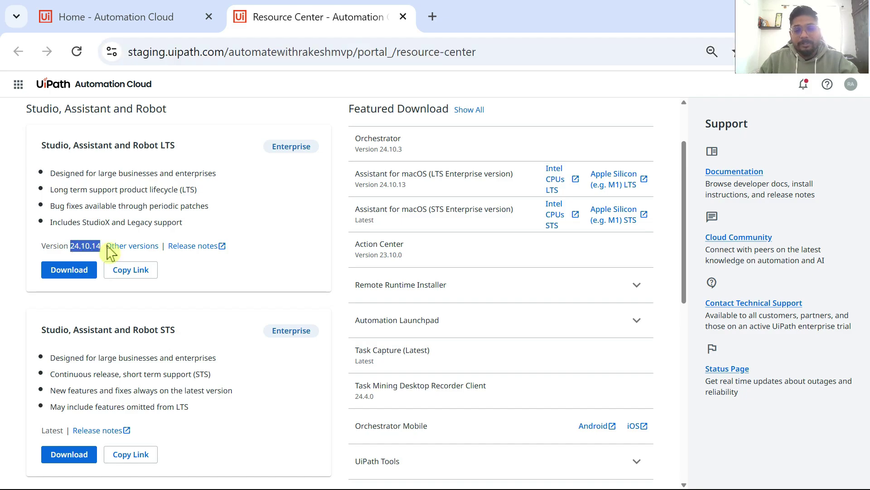
pyautogui.scroll(-2, 209, 371)
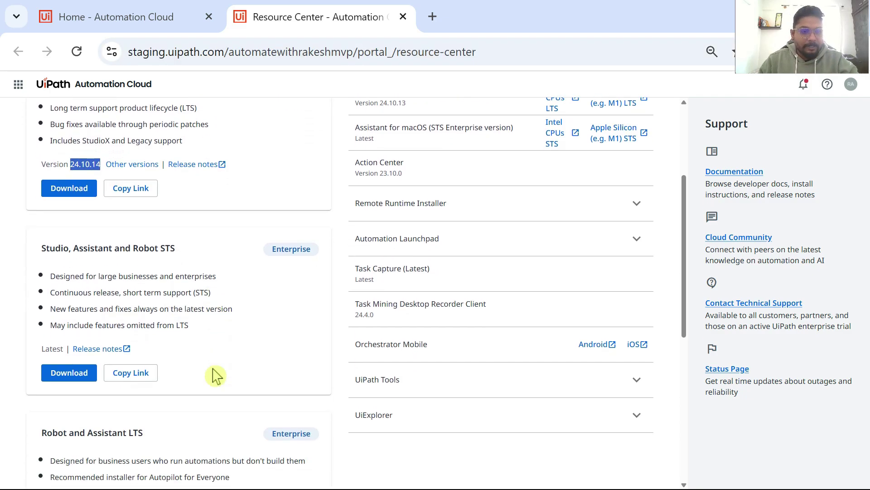
pyautogui.moveTo(46, 248); pyautogui.dragTo(188, 252)
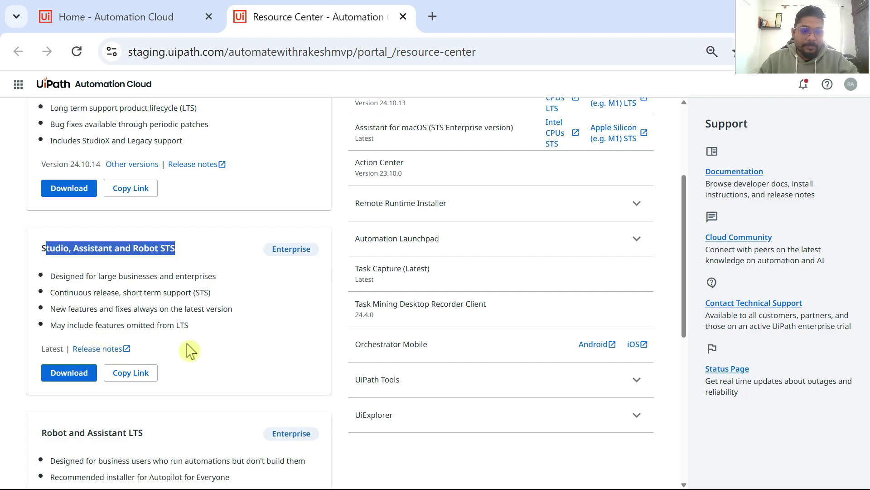
pyautogui.scroll(-3, 181, 349)
pyautogui.scroll(1, 121, 239)
pyautogui.scroll(1, 109, 243)
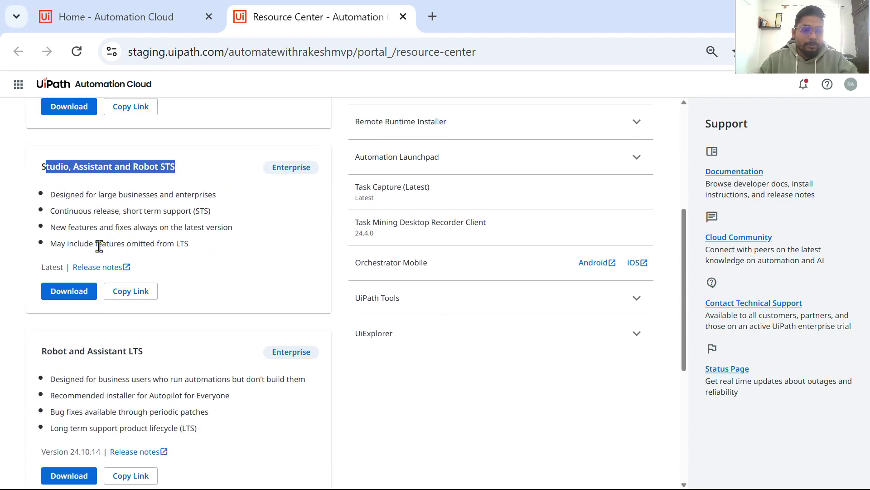
# Open the release notes for Studio, Assistant and Robot STS and check the build number of the May 29, 2025 release.
pyautogui.click(96, 269)
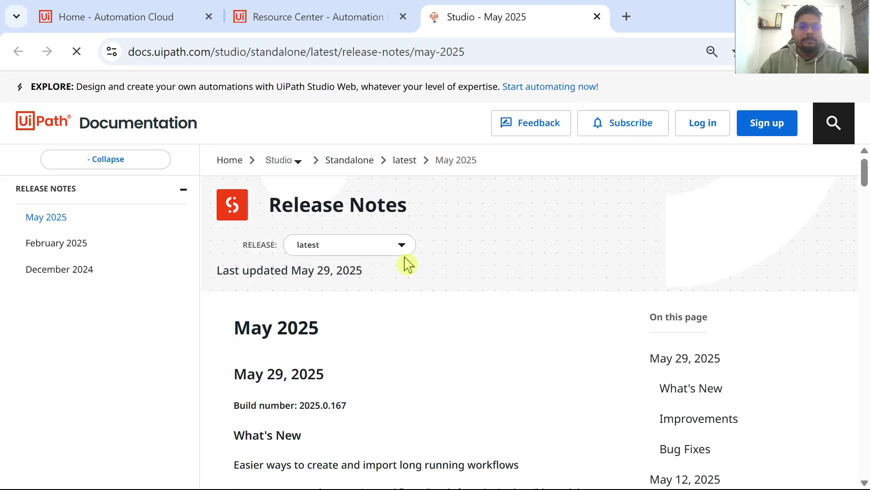
pyautogui.scroll(-3, 352, 355)
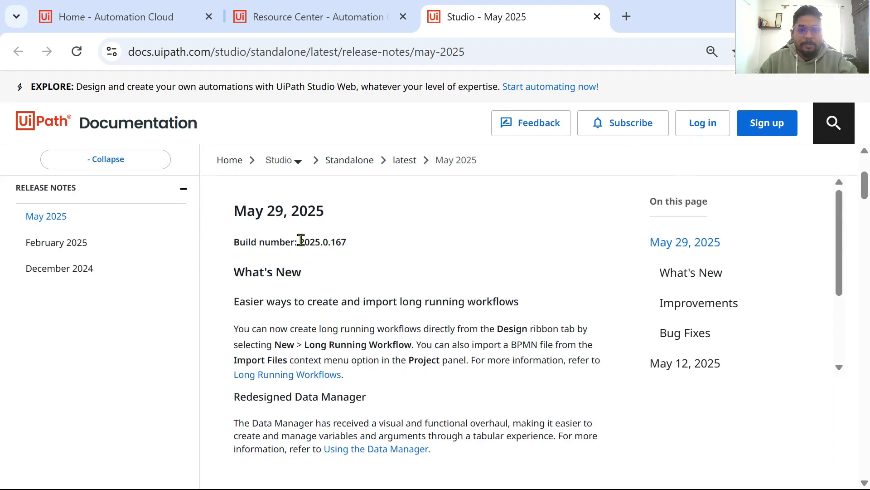
pyautogui.moveTo(300, 242); pyautogui.dragTo(374, 249)
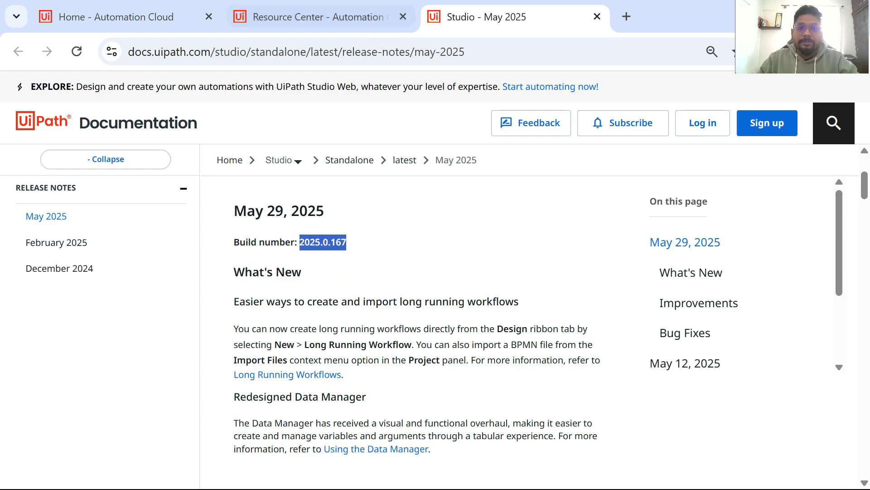
# Return to the resource center and compare the Robot and Assistant packages with the Studio, Assistant and Robot LTS and STS packages.
pyautogui.click(360, 13)
pyautogui.scroll(-2, 149, 313)
pyautogui.scroll(-2, 145, 308)
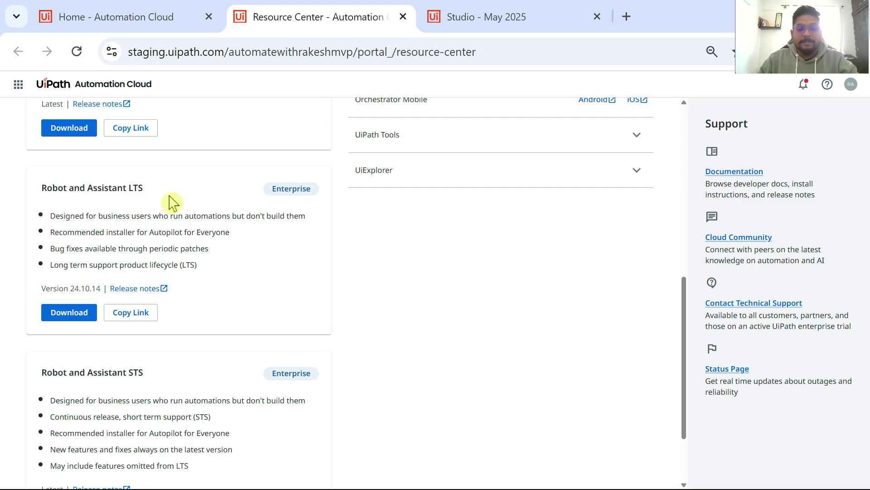
pyautogui.scroll(-2, 136, 327)
pyautogui.scroll(7, 190, 310)
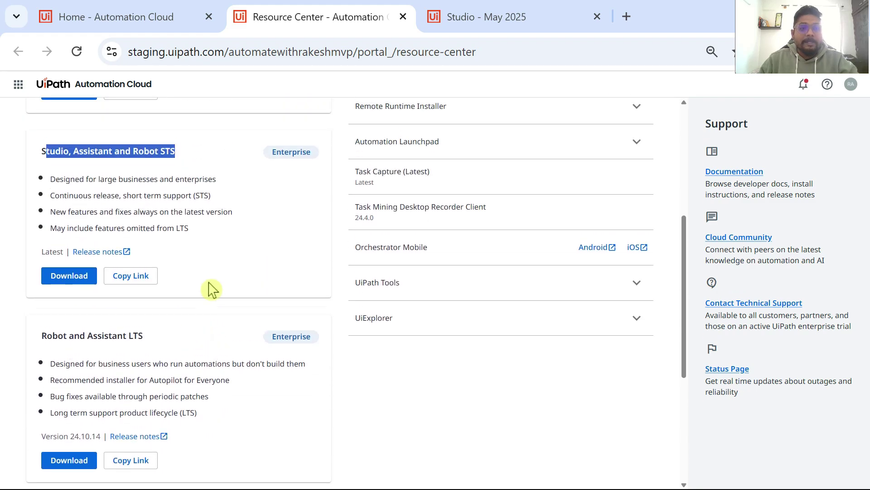
pyautogui.scroll(2, 214, 286)
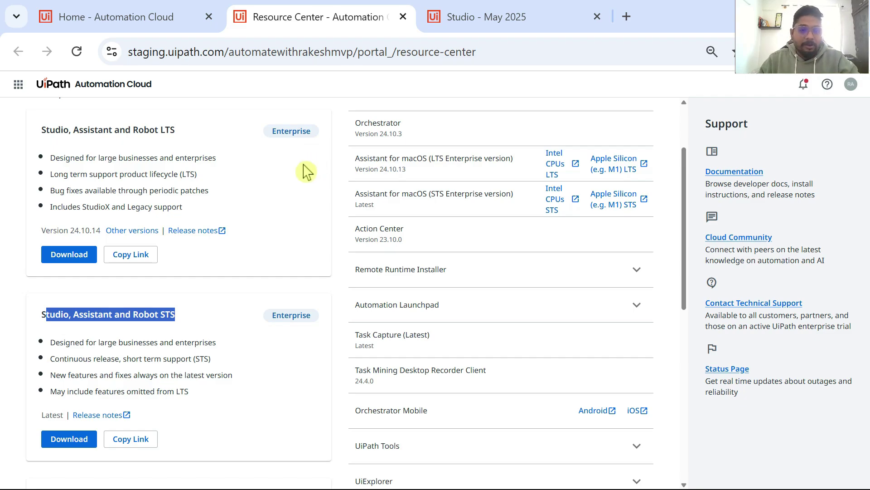
pyautogui.scroll(-3, 202, 218)
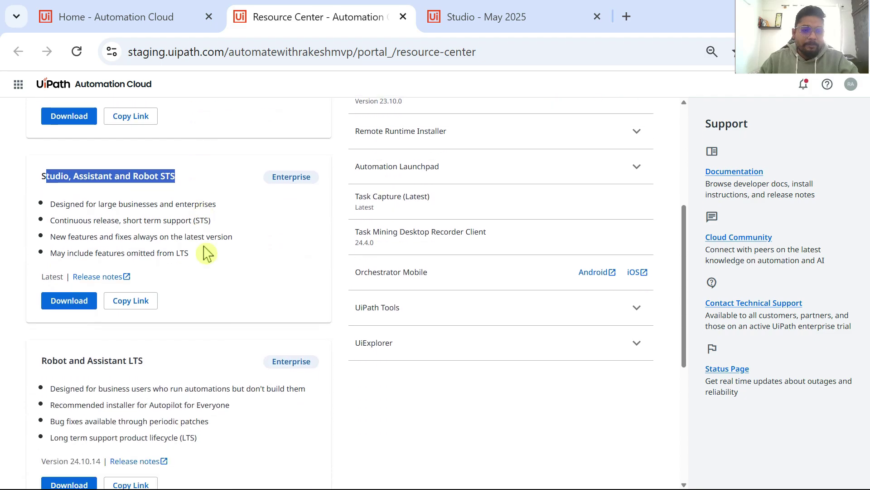
# Download the Studio, Assistant and Robot STS installer from the resource center.
pyautogui.click(318, 268)
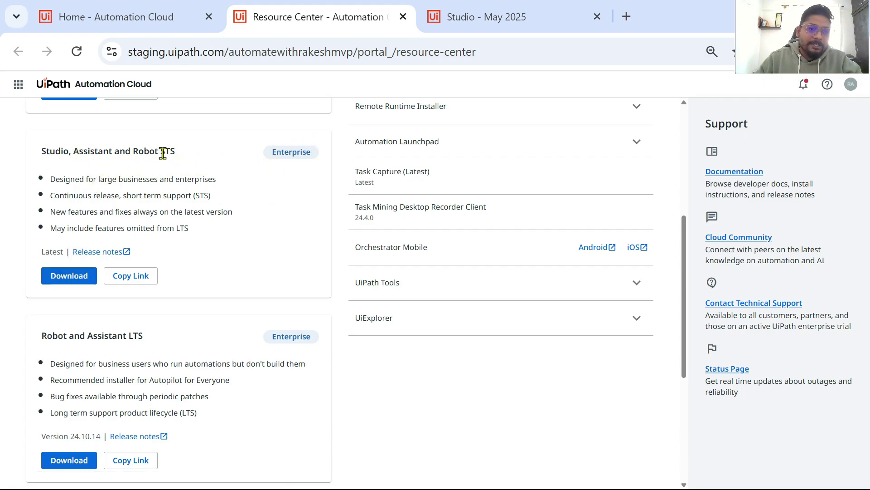
pyautogui.moveTo(163, 153); pyautogui.dragTo(189, 159)
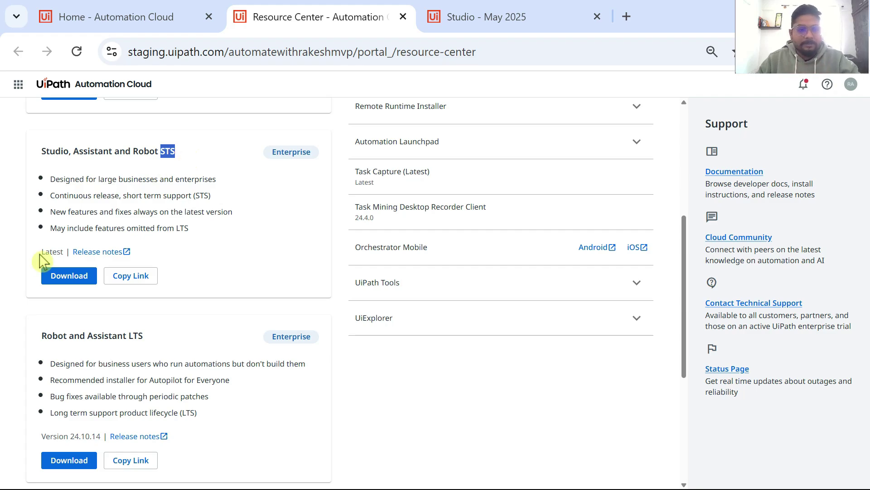
pyautogui.click(85, 283)
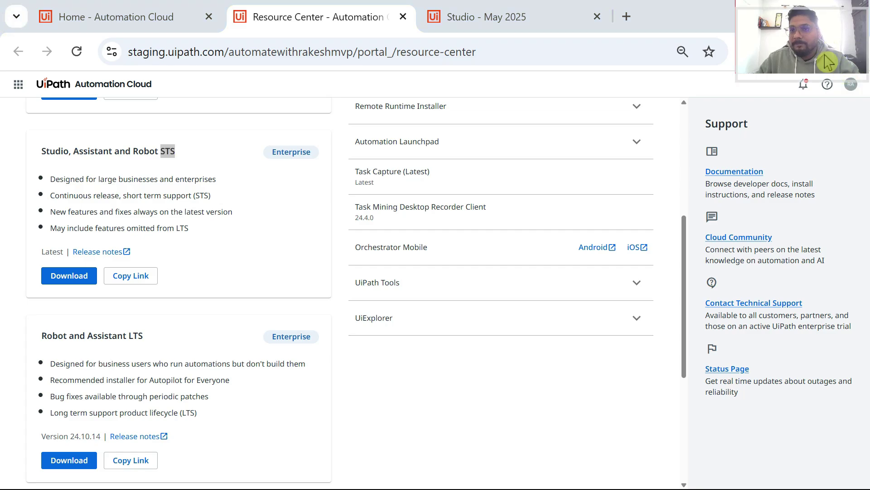
# Launch the downloaded UiPathStudioCloud.msi installer from the browser's recent downloads.
pyautogui.moveTo(828, 50); pyautogui.dragTo(827, 141)
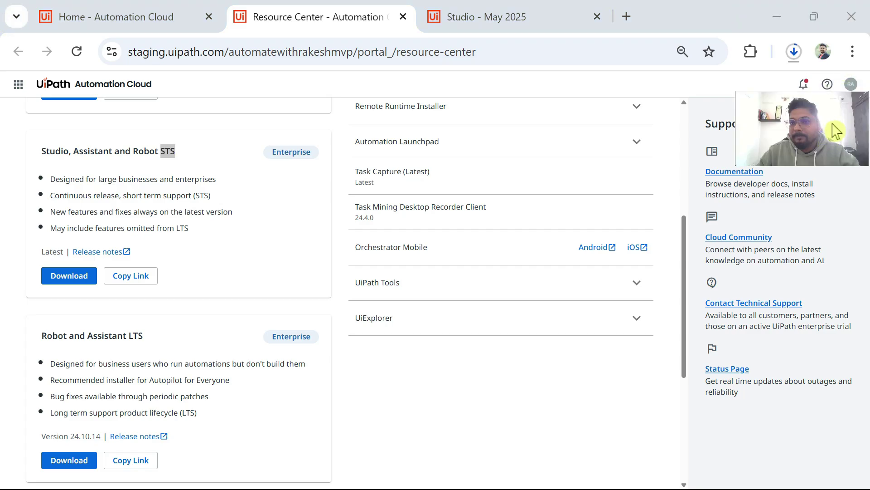
pyautogui.click(797, 59)
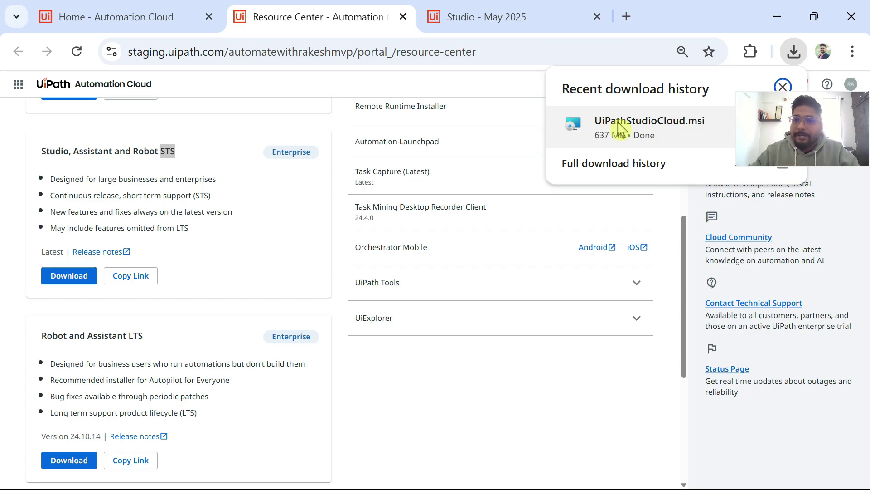
pyautogui.click(650, 133)
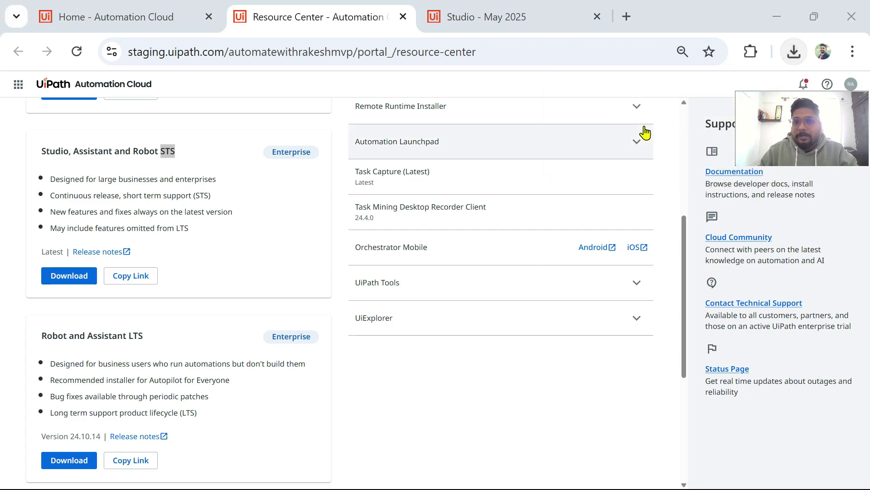